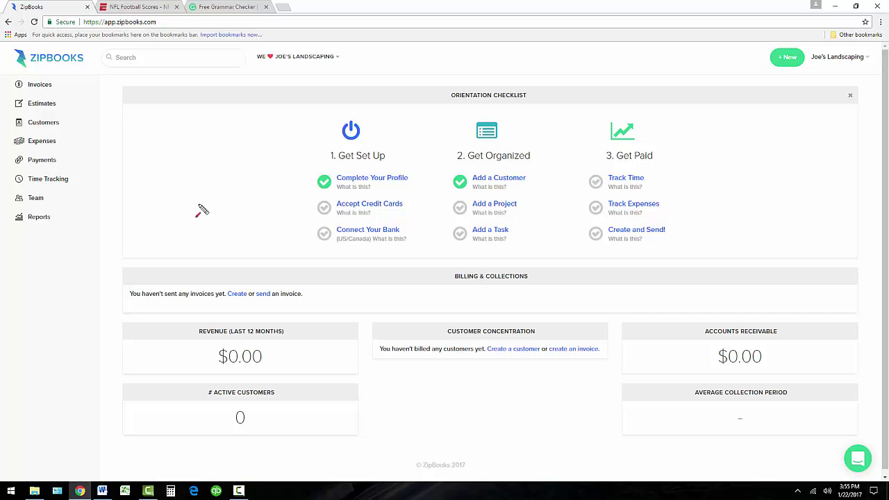
Open the Invoices section and start a new invoice
left_click_drag(201, 210, 59, 85)
left_click(58, 85)
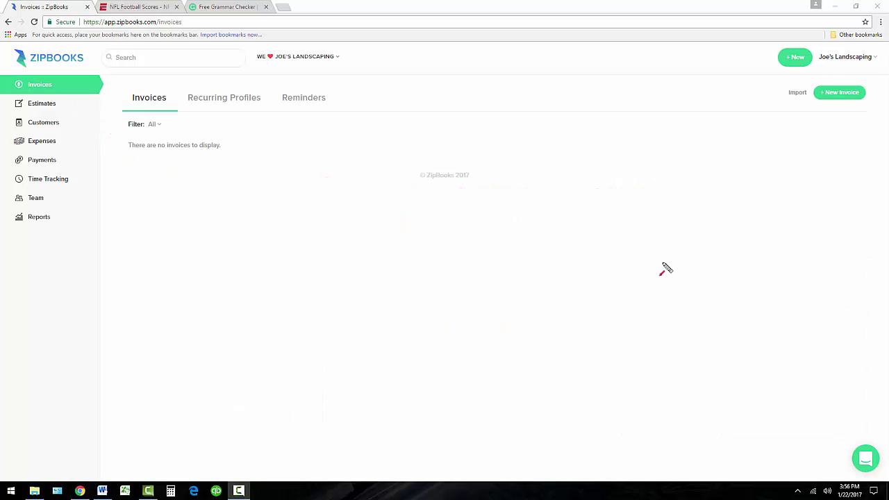
left_click_drag(663, 262, 833, 105)
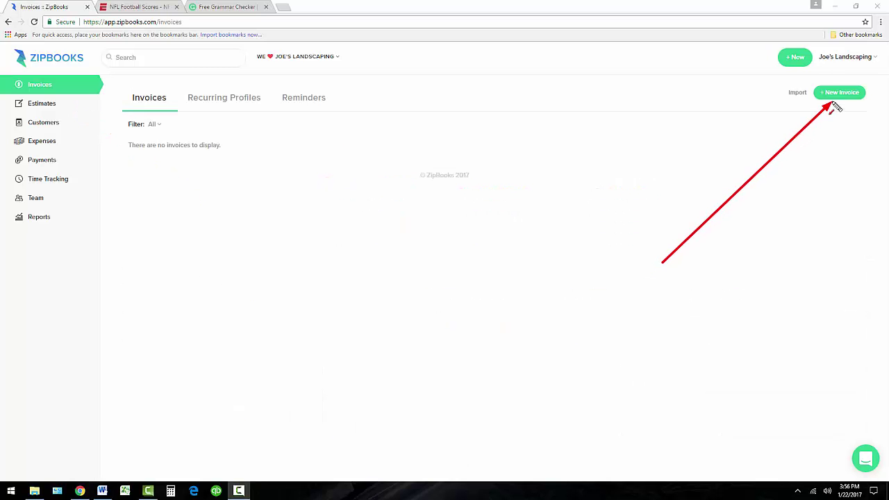
left_click(839, 93)
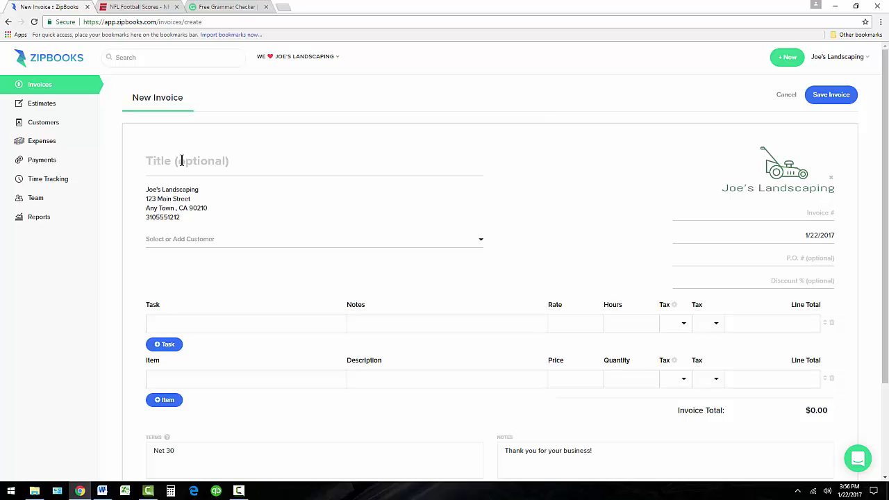
Title the invoice "Invoice" and select Your Client, LLC as its customer
left_click(181, 161)
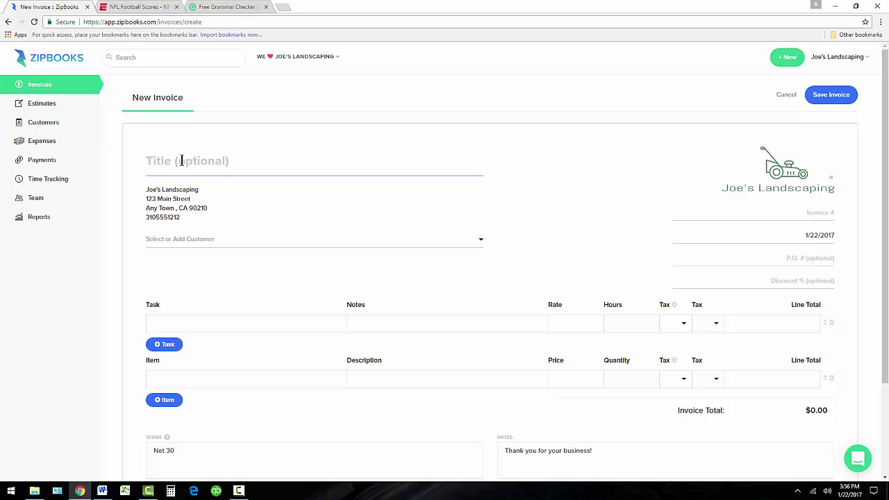
type("Invoice")
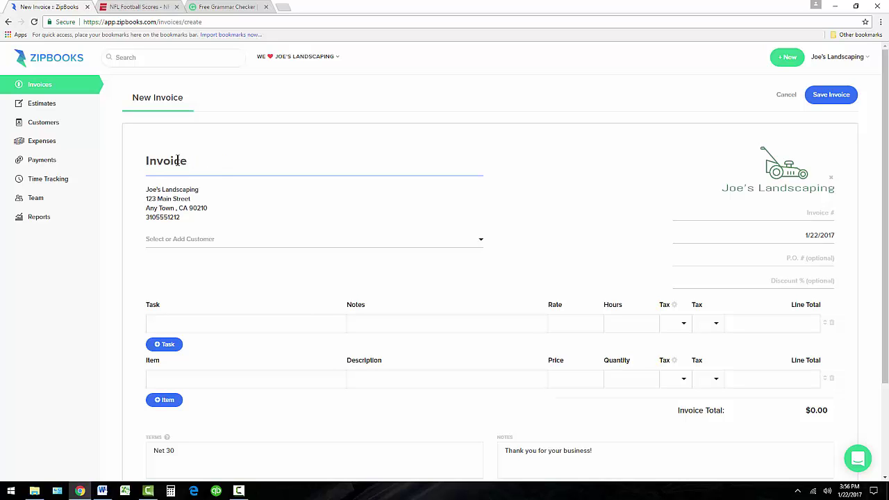
key("ctrl+shift+p")
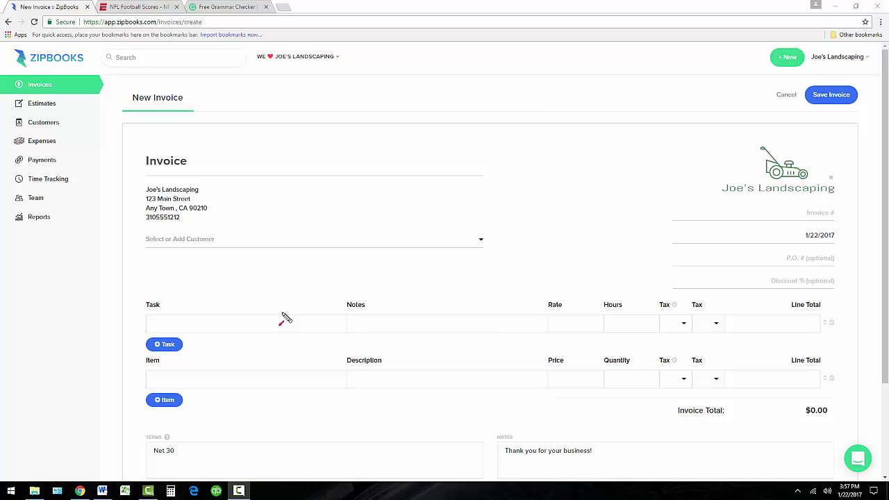
mouse_move(277, 338)
left_mouse_down()
mouse_move(387, 304)
mouse_move(475, 253)
left_mouse_up()
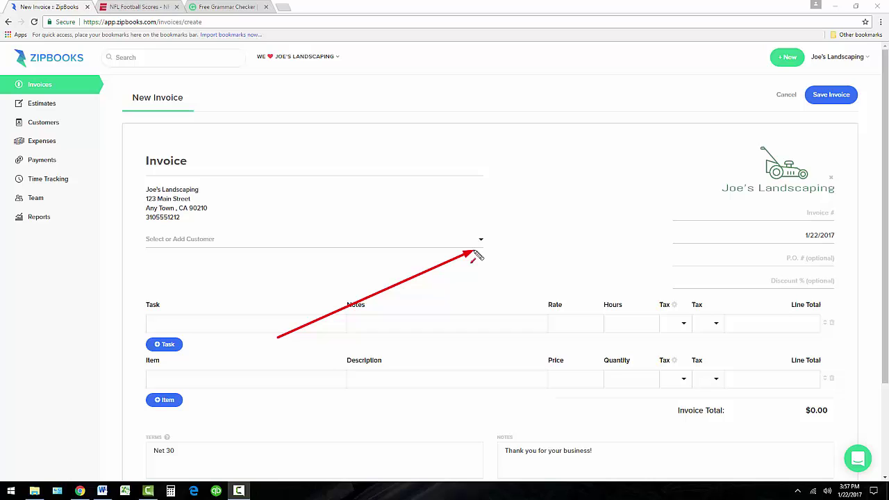
key("Escape")
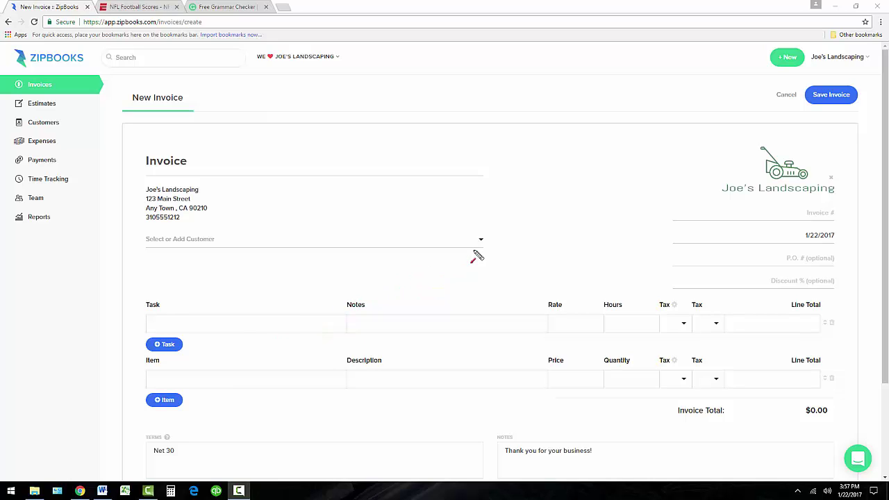
left_click(302, 242)
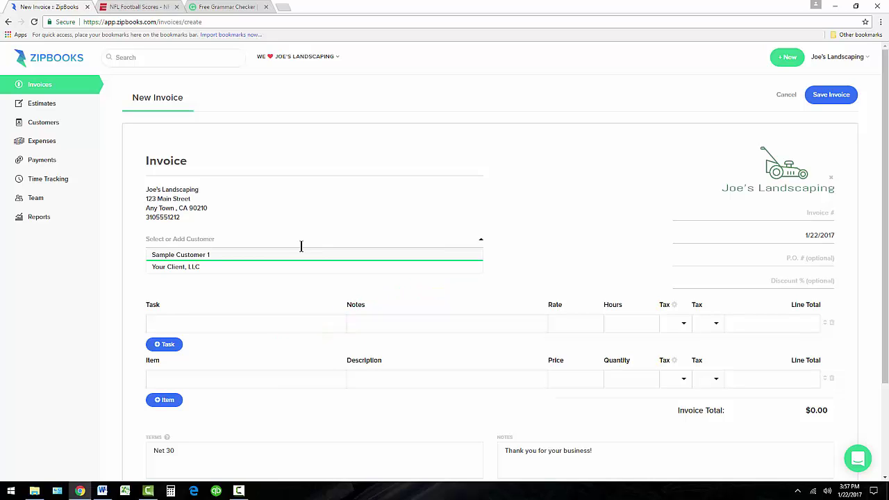
left_click(209, 268)
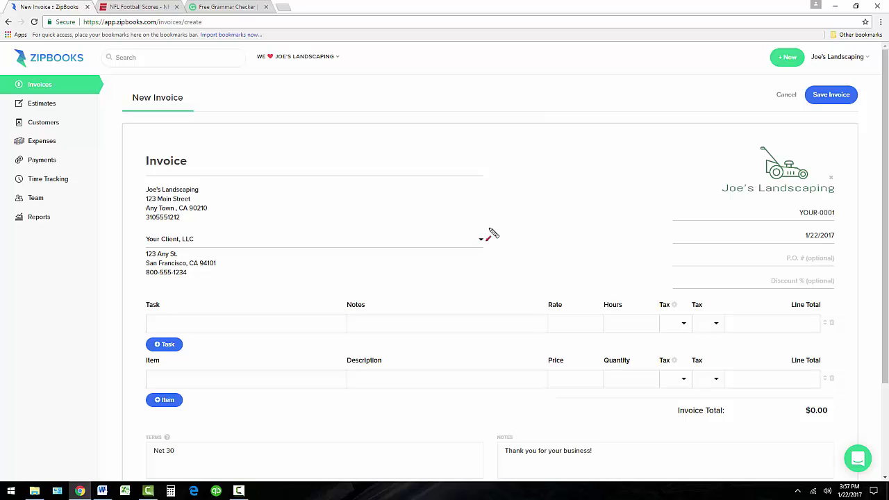
Replace the automatically assigned invoice number with 123
left_click_drag(490, 229, 759, 216)
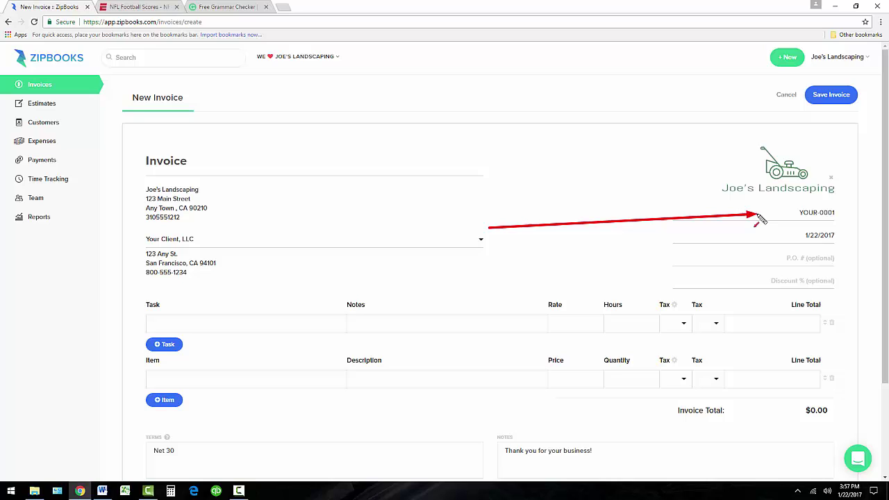
key("Escape")
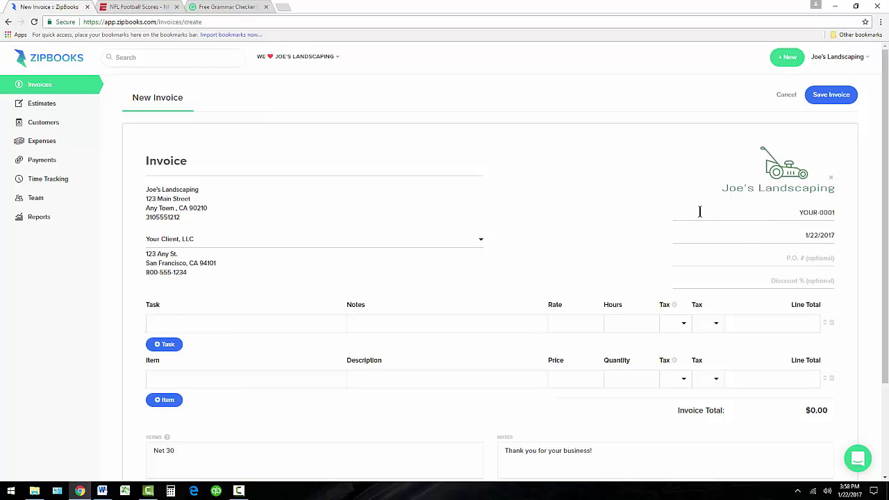
left_click_drag(767, 212, 836, 212)
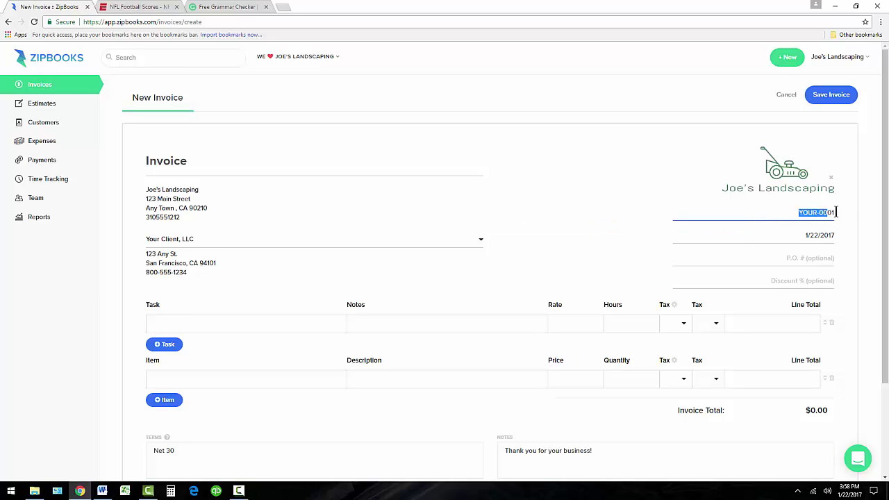
type("123")
Set the invoice date to January 22, 2017 and fill in the optional P.O. number
left_click_drag(604, 239, 780, 237)
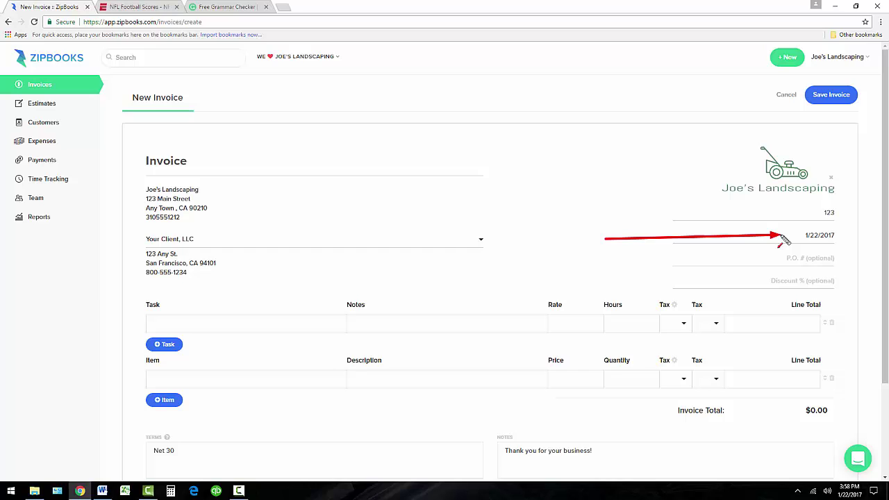
left_click(828, 235)
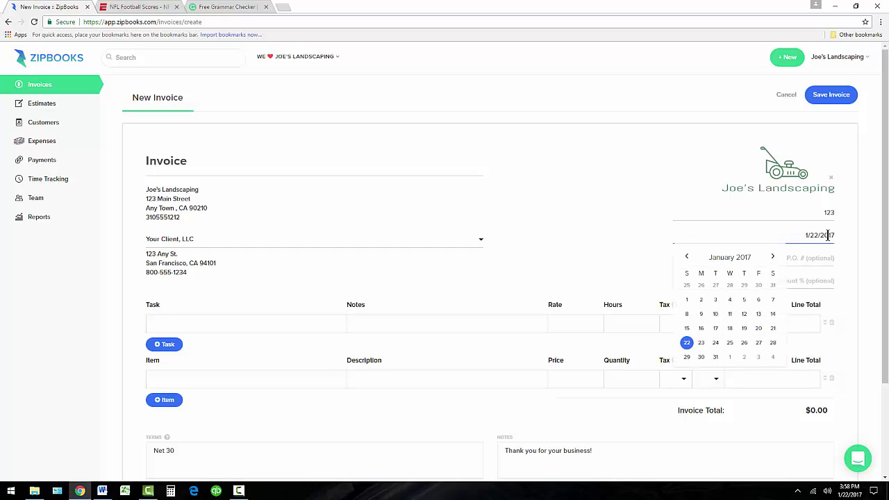
left_click(687, 344)
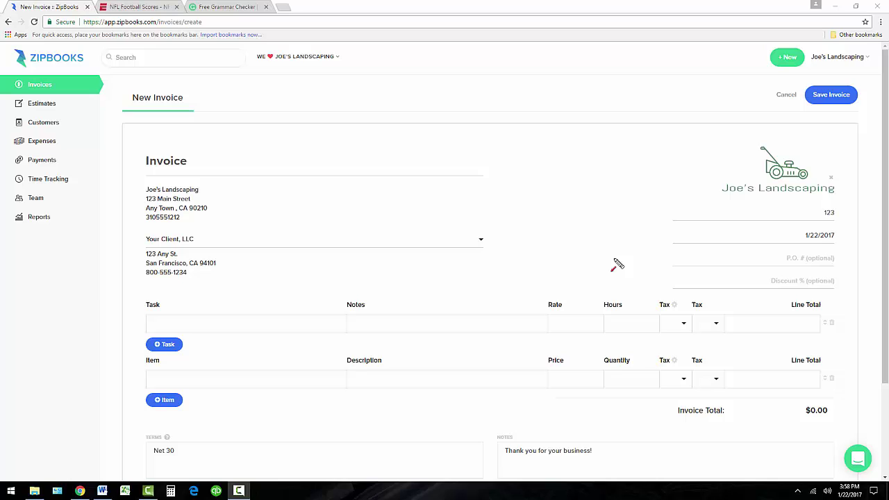
left_click_drag(613, 258, 780, 259)
Fill in the task line with Lawn Care, the note "Monthly Lawn Care", a rate of 50 and 2 hours
mouse_move(40, 326)
left_mouse_down()
mouse_move(131, 314)
mouse_move(123, 361)
mouse_move(131, 366)
mouse_move(132, 334)
left_mouse_up()
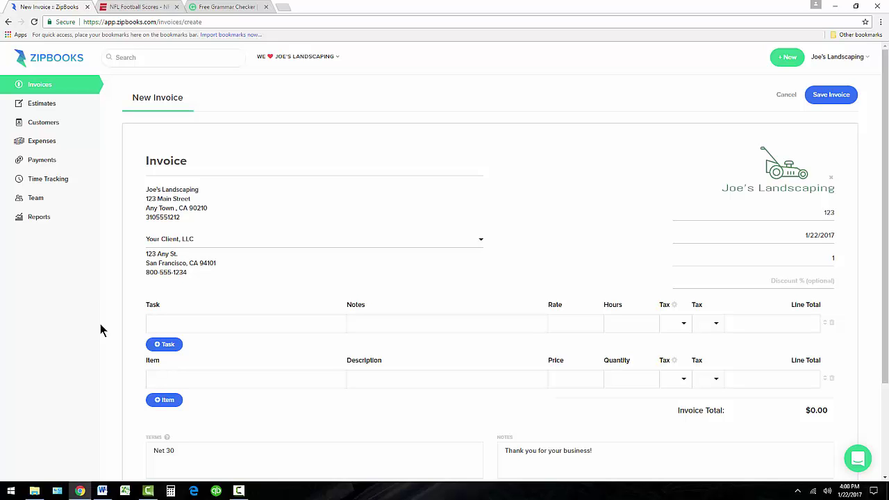
type("Lawn Care")
type("Monthly Lawn Care")
left_click(571, 323)
left_click(572, 317)
type("50")
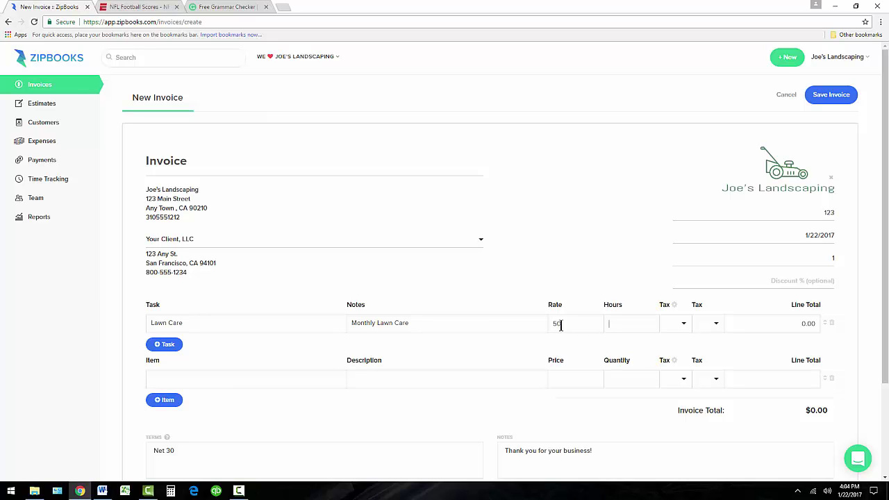
type("2")
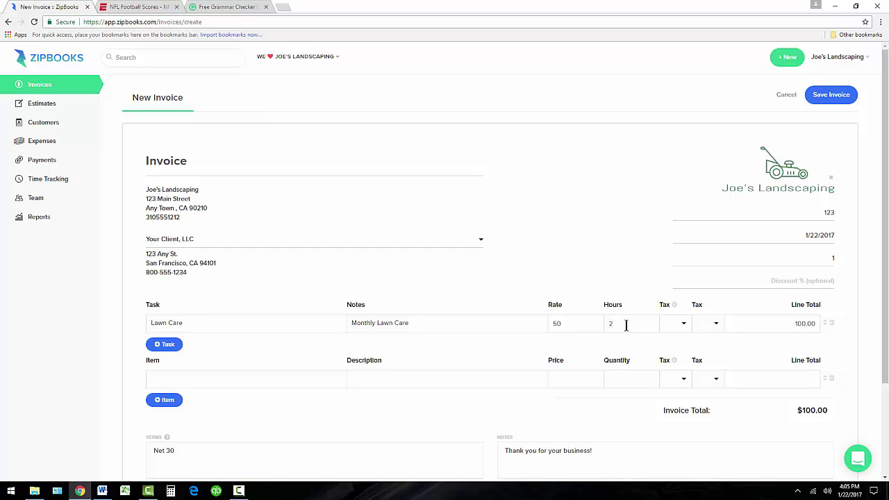
Save the invoice with the Net 30 terms and the note "Thank you for your business!"
scroll(194, 331, "down", 3)
left_click(195, 332)
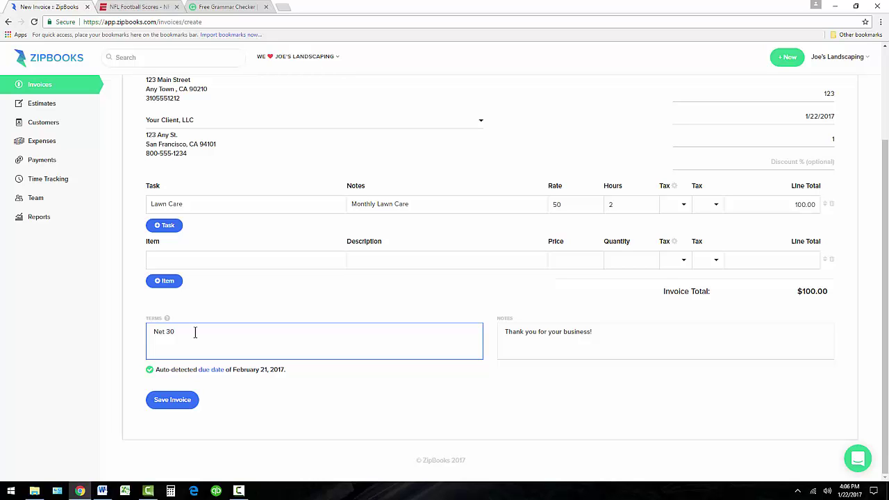
key("ctrl+shift+d")
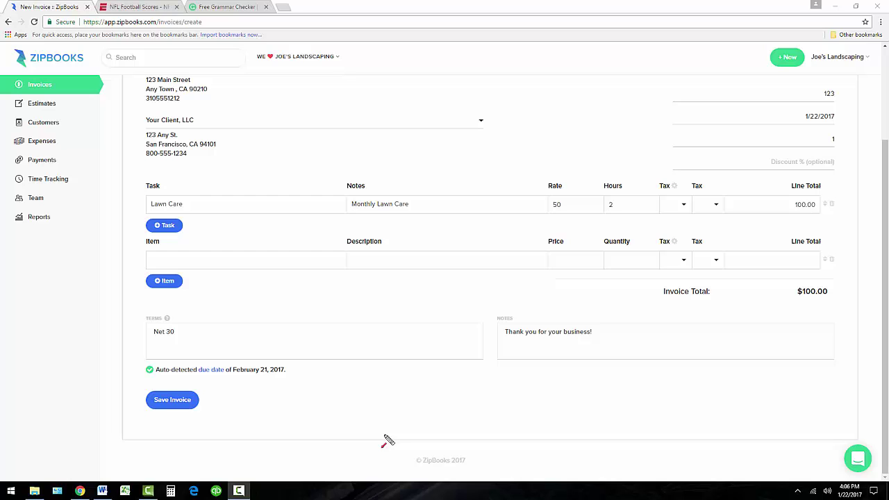
mouse_move(385, 435)
left_mouse_down()
mouse_move(327, 419)
mouse_move(270, 383)
left_mouse_up()
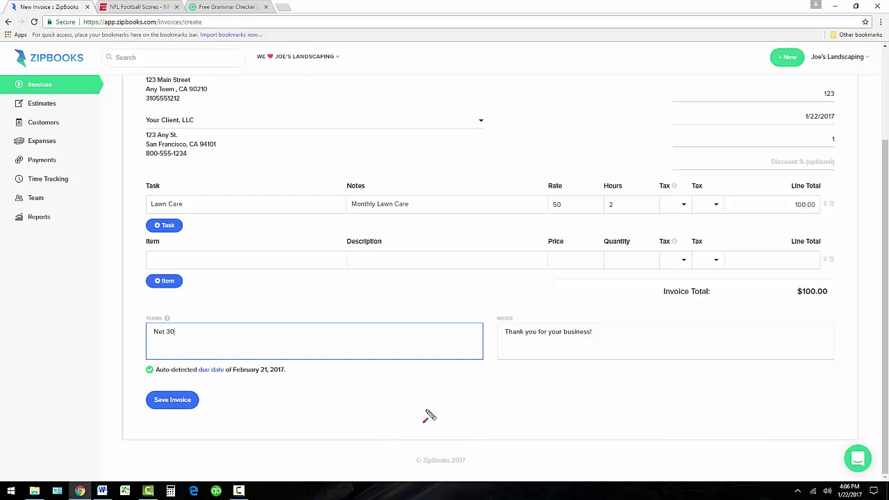
left_click_drag(444, 411, 496, 328)
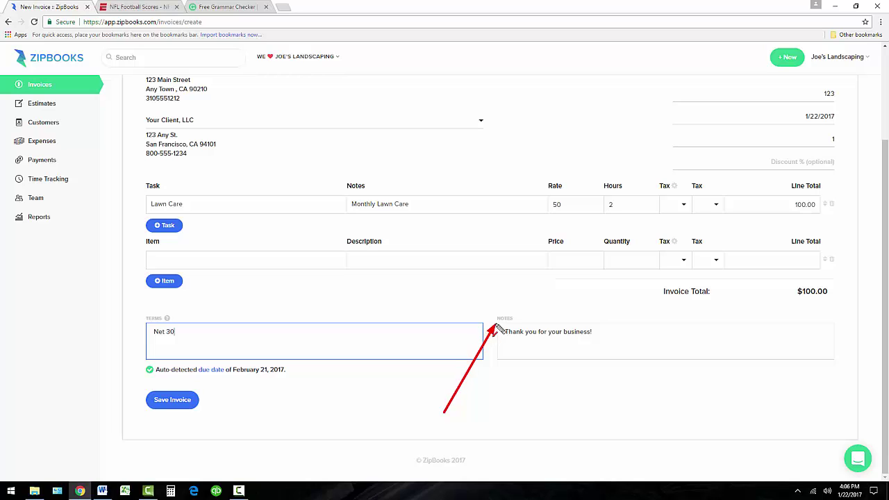
key("ctrl+shift+d")
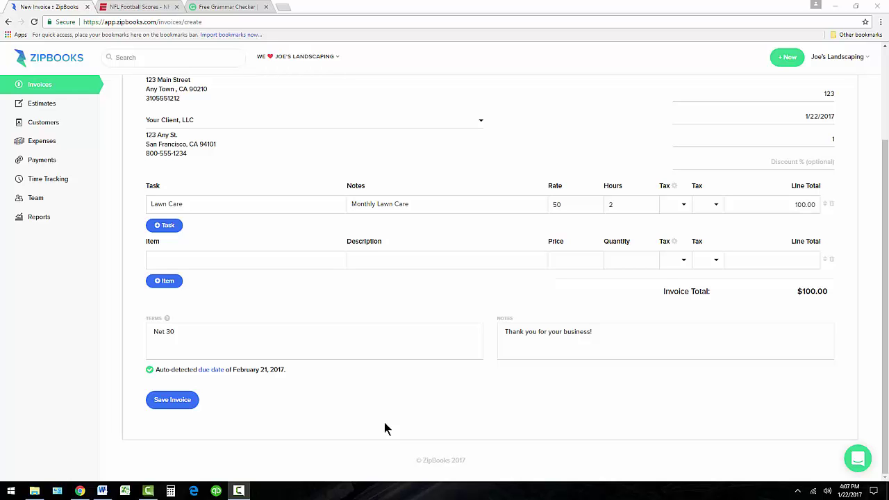
left_click(175, 402)
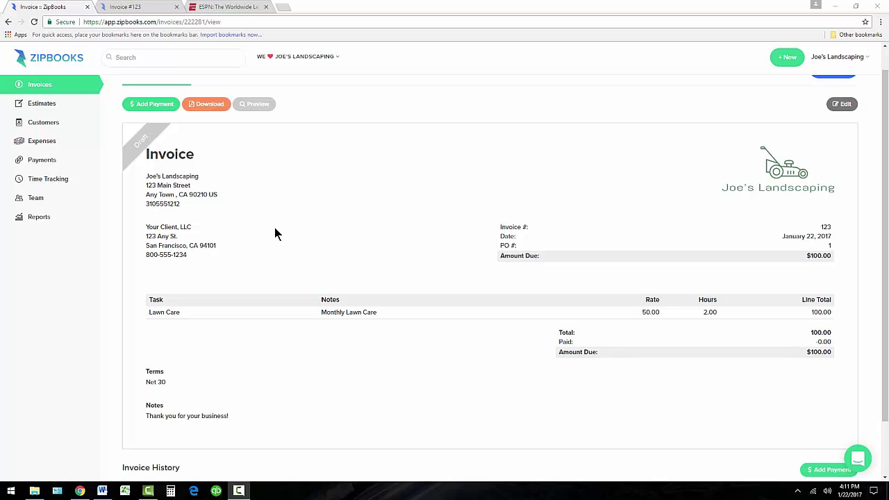